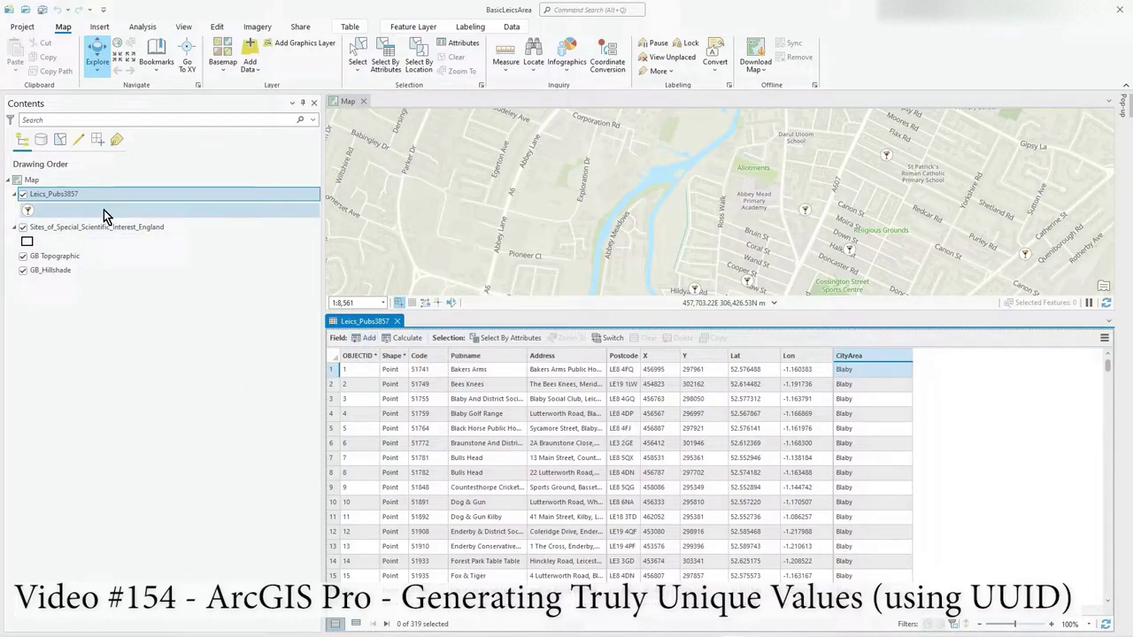
- Select the Leics_Pubs3857 layer in Contents and bring up its context menu
{"action": "right_click", "coordinate": [51, 182]}
{"action": "left_click", "coordinate": [44, 196]}
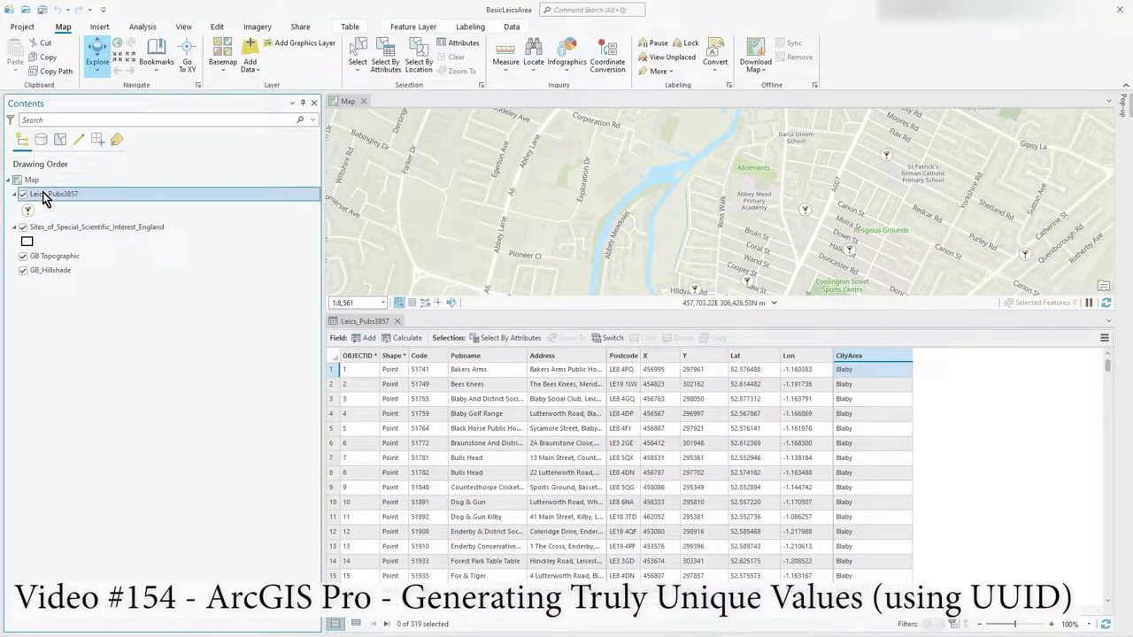
{"action": "right_click", "coordinate": [44, 196]}
- Open the Fields view and add a Text field named randomVal
{"action": "mouse_move", "coordinate": [113, 300]}
{"action": "left_click", "coordinate": [239, 315]}
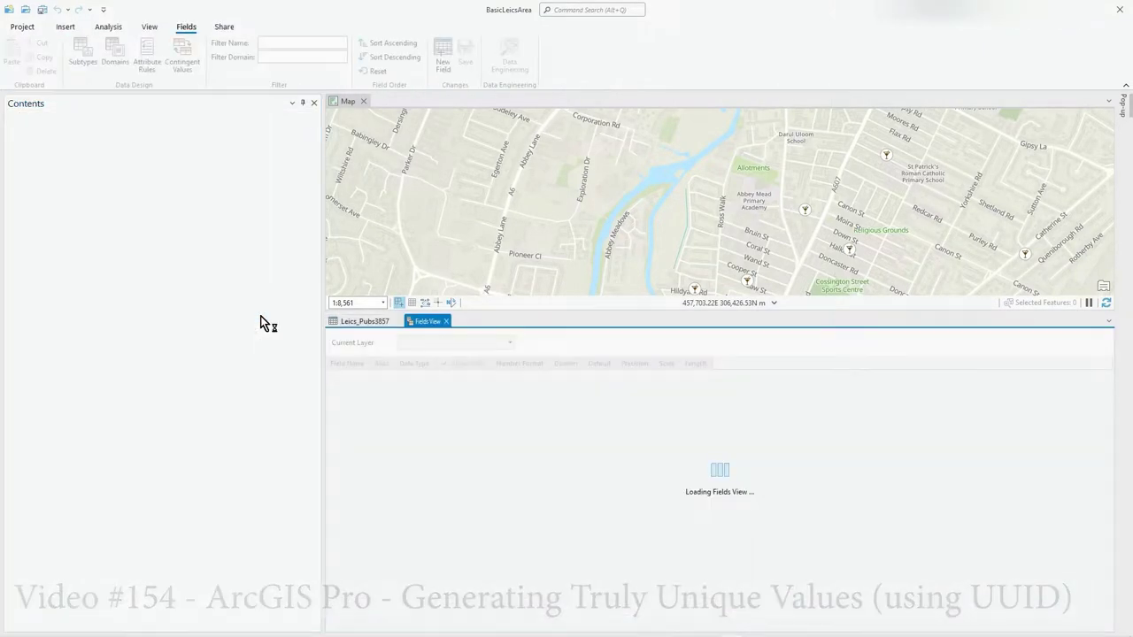
{"action": "left_click", "coordinate": [365, 534]}
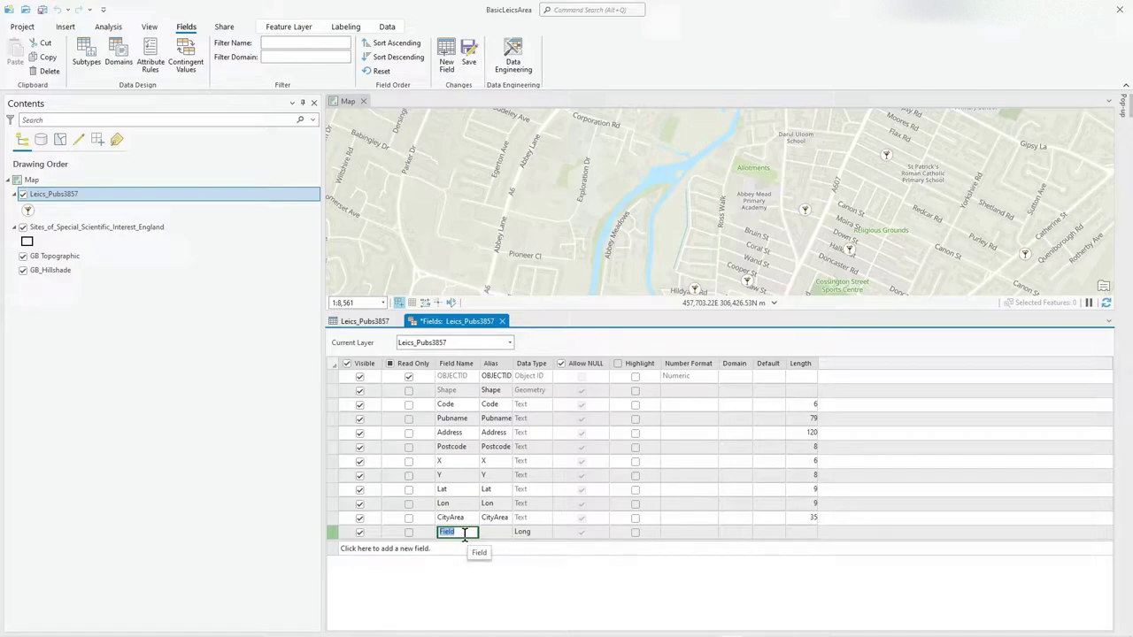
{"action": "type", "text": "randomVal"}
{"action": "left_click", "coordinate": [531, 532]}
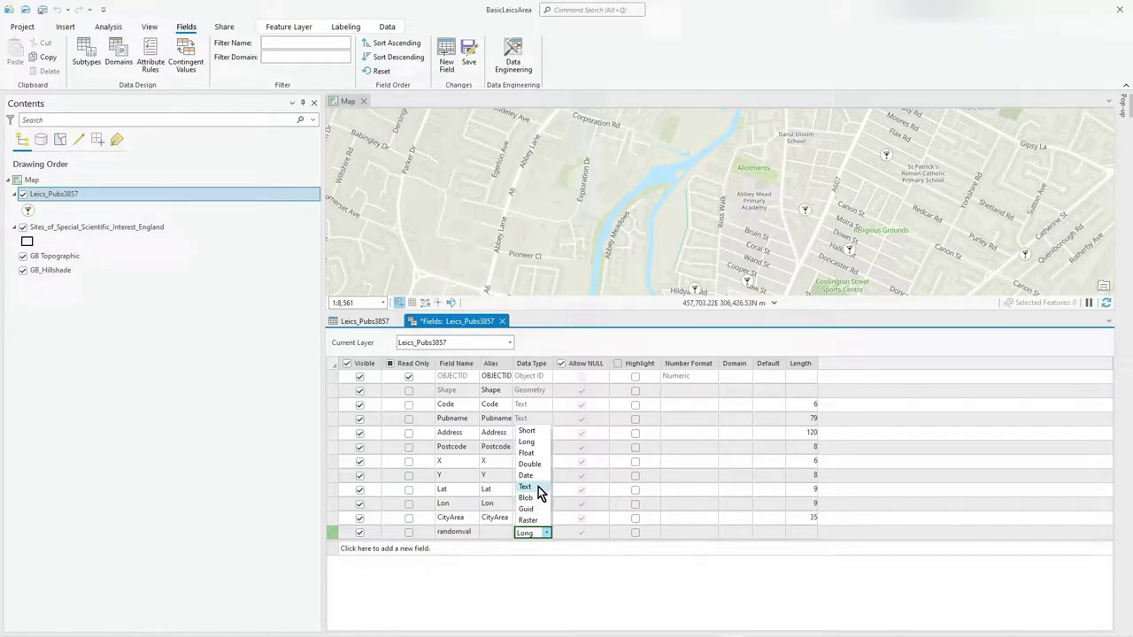
{"action": "left_click", "coordinate": [538, 487]}
- Delete the extra blank field row that was added by mistake
{"action": "left_click", "coordinate": [806, 550]}
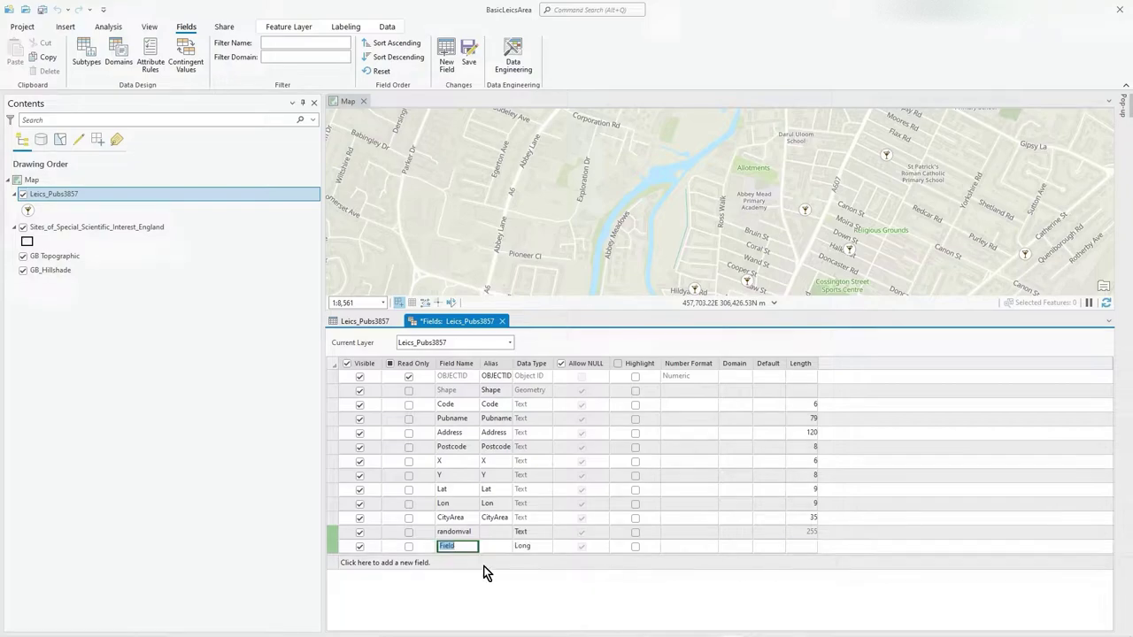
{"action": "left_click", "coordinate": [336, 531]}
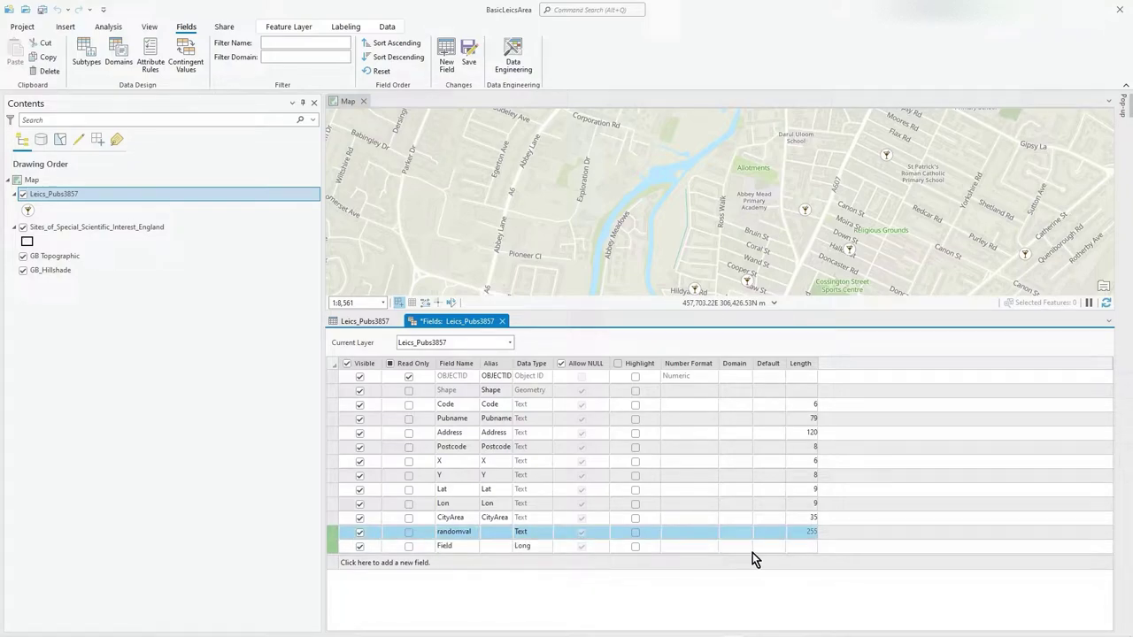
{"action": "left_click", "coordinate": [340, 547]}
{"action": "right_click", "coordinate": [345, 551]}
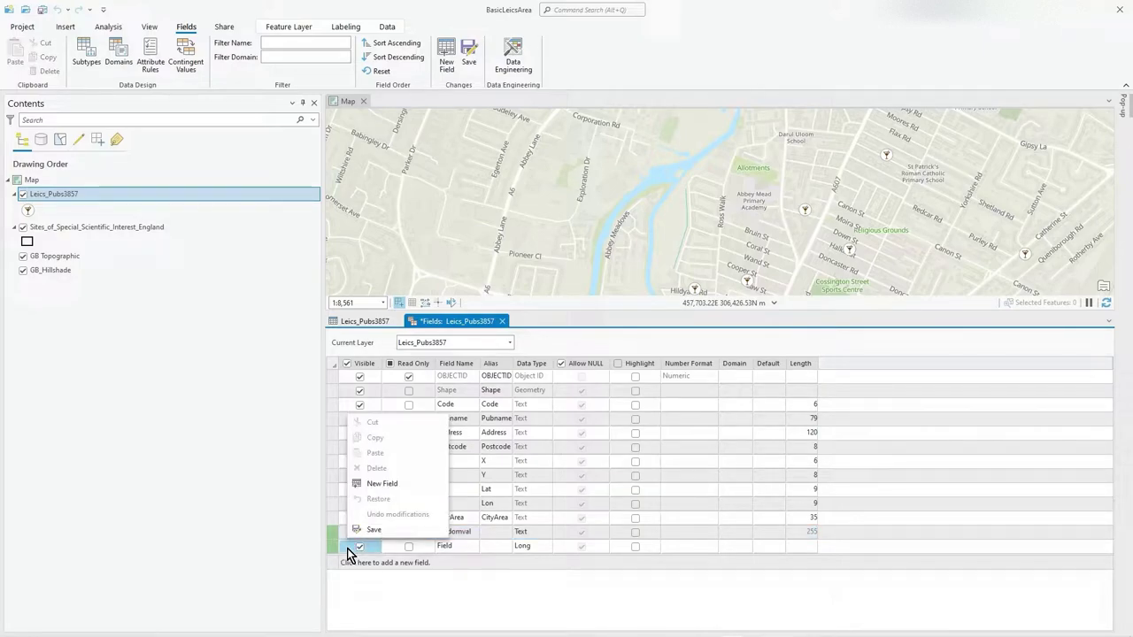
{"action": "left_click", "coordinate": [339, 552]}
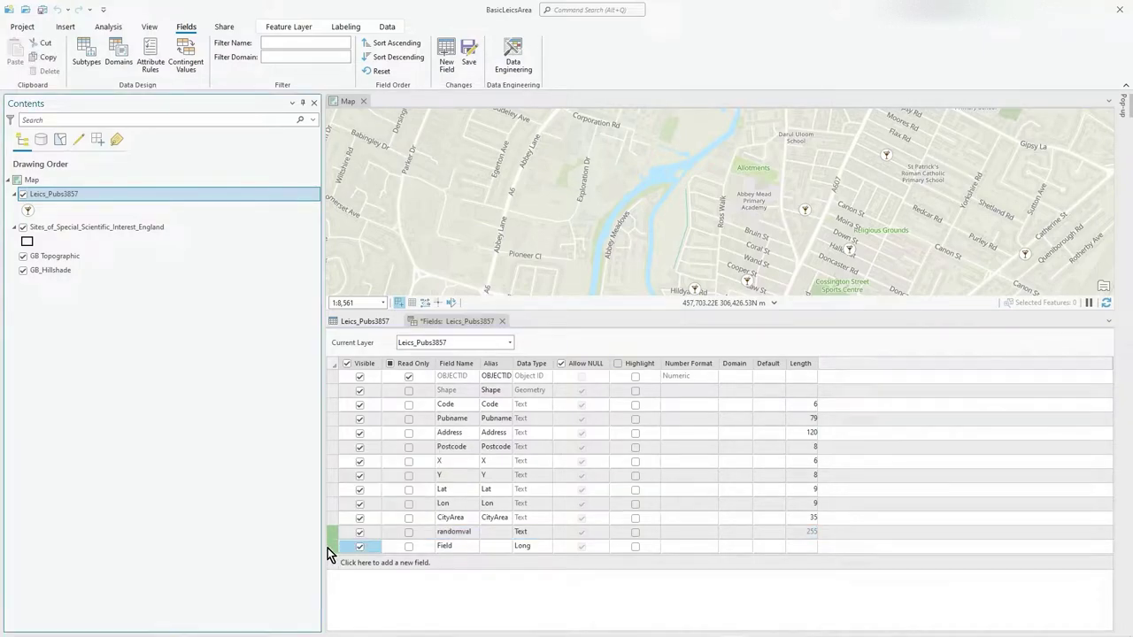
{"action": "right_click", "coordinate": [337, 555]}
{"action": "left_click", "coordinate": [361, 469]}
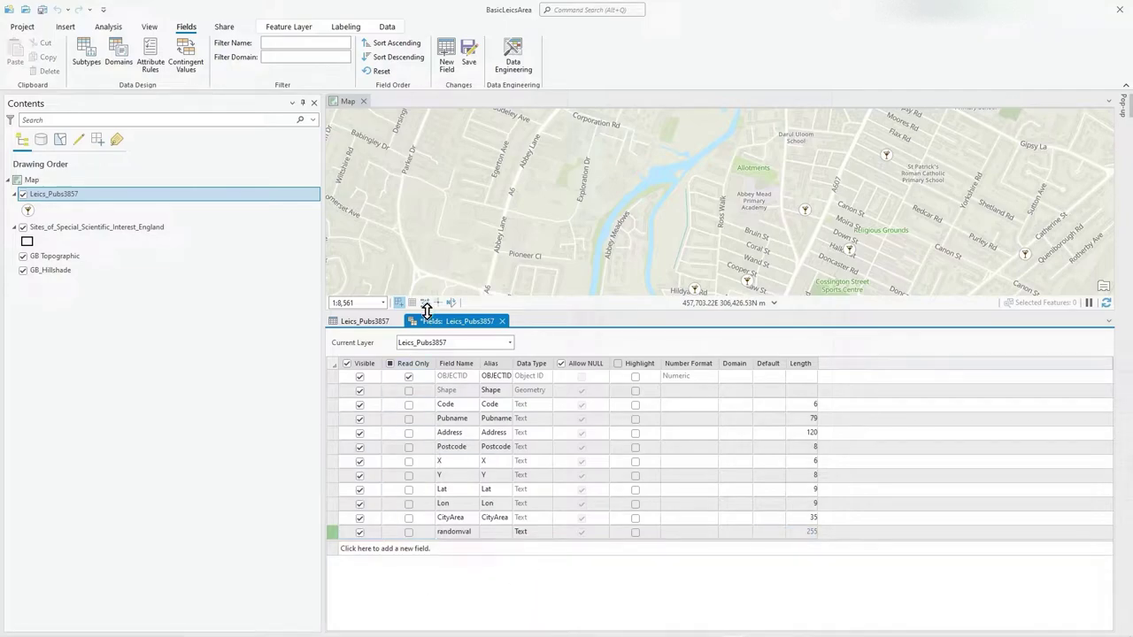
- Save the field, close Fields view, and launch Calculate Field on the randomval column
{"action": "left_click", "coordinate": [469, 57]}
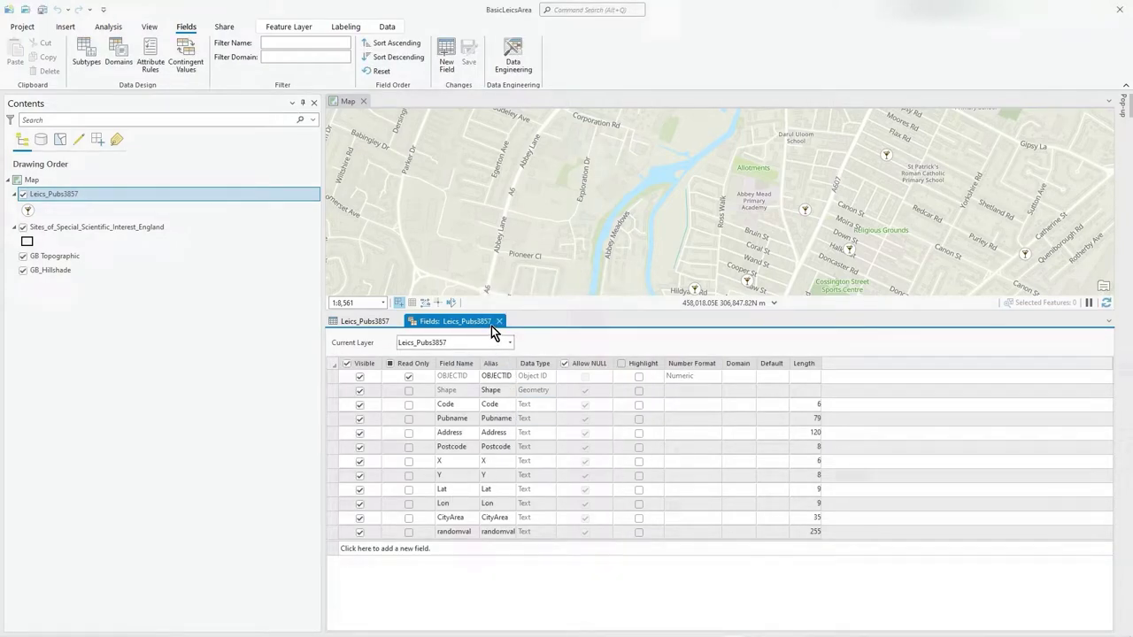
{"action": "left_click", "coordinate": [499, 321]}
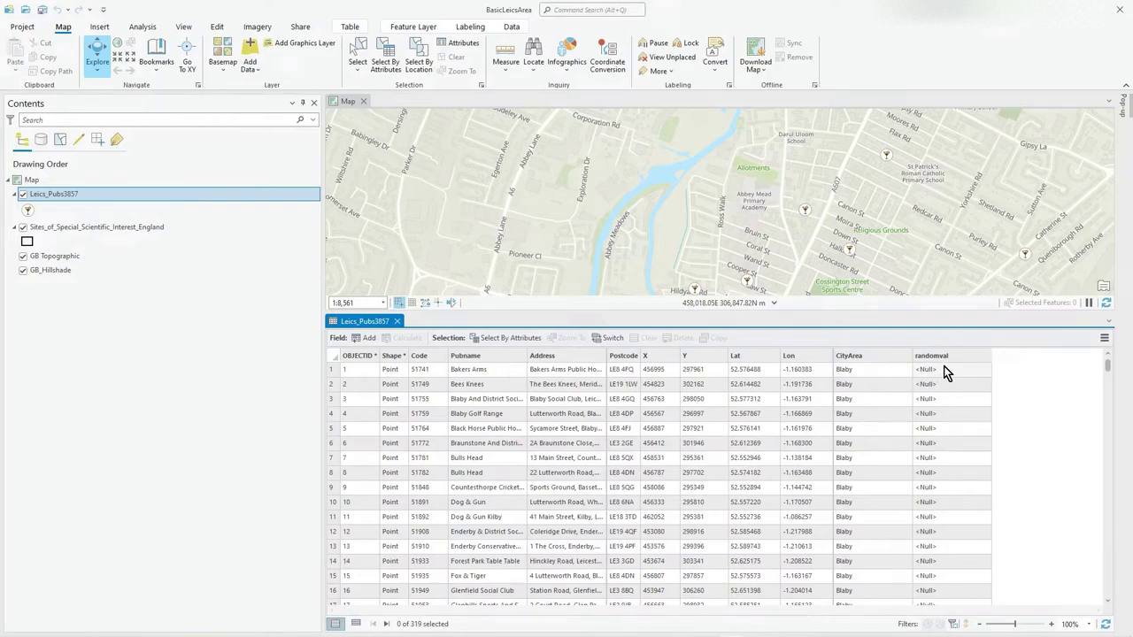
{"action": "left_click", "coordinate": [944, 370]}
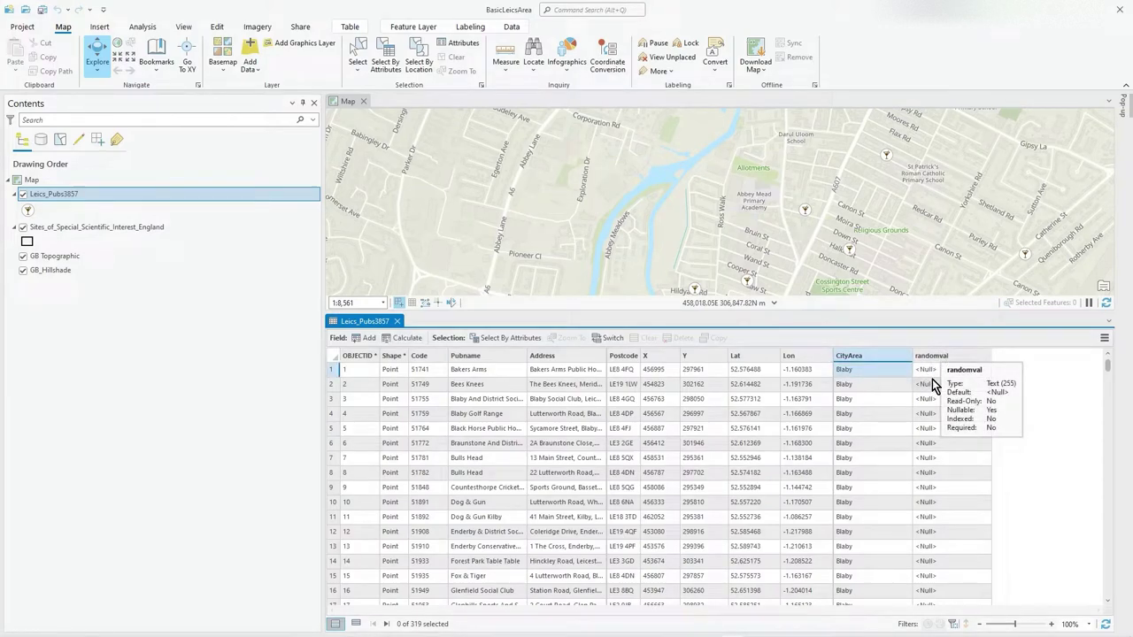
{"action": "right_click", "coordinate": [936, 356]}
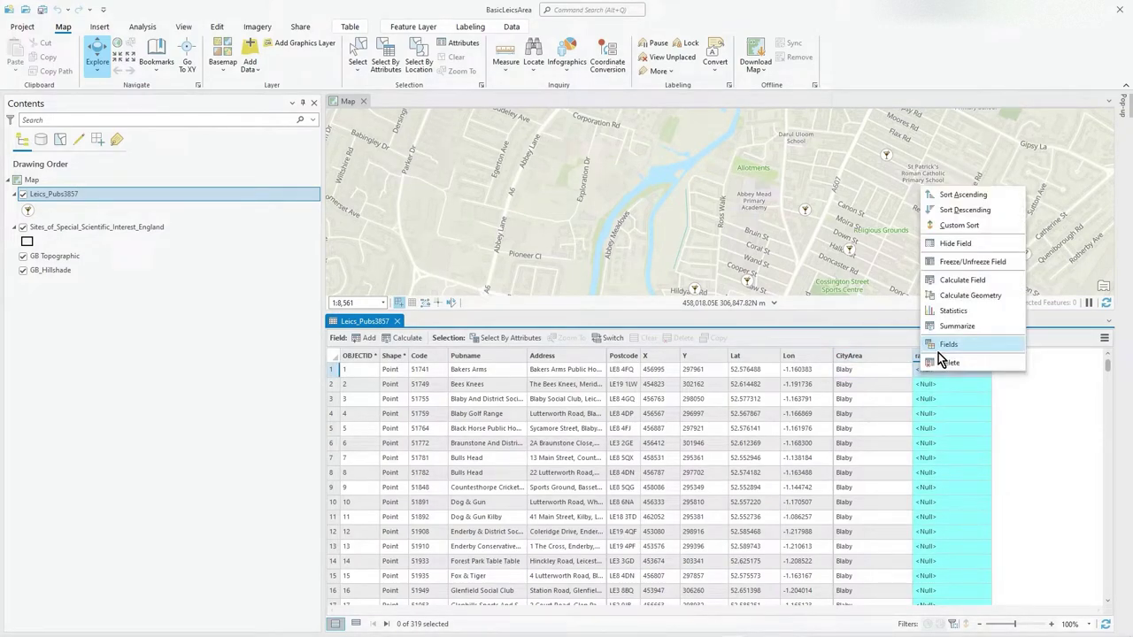
{"action": "left_click", "coordinate": [974, 280]}
- Maximize Calculate Field, add 'import uuid' to the code block, and set expression getuuid()
{"action": "double_click", "coordinate": [617, 164]}
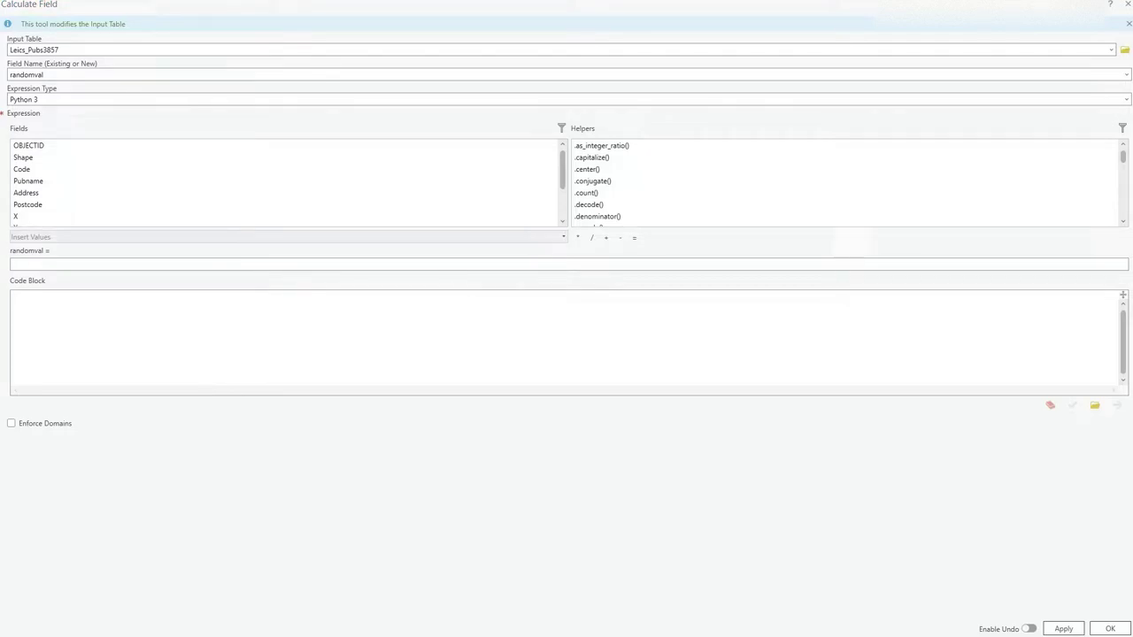
{"action": "left_click", "coordinate": [82, 308]}
{"action": "type", "text": "import uuid"}
{"action": "left_click", "coordinate": [68, 265]}
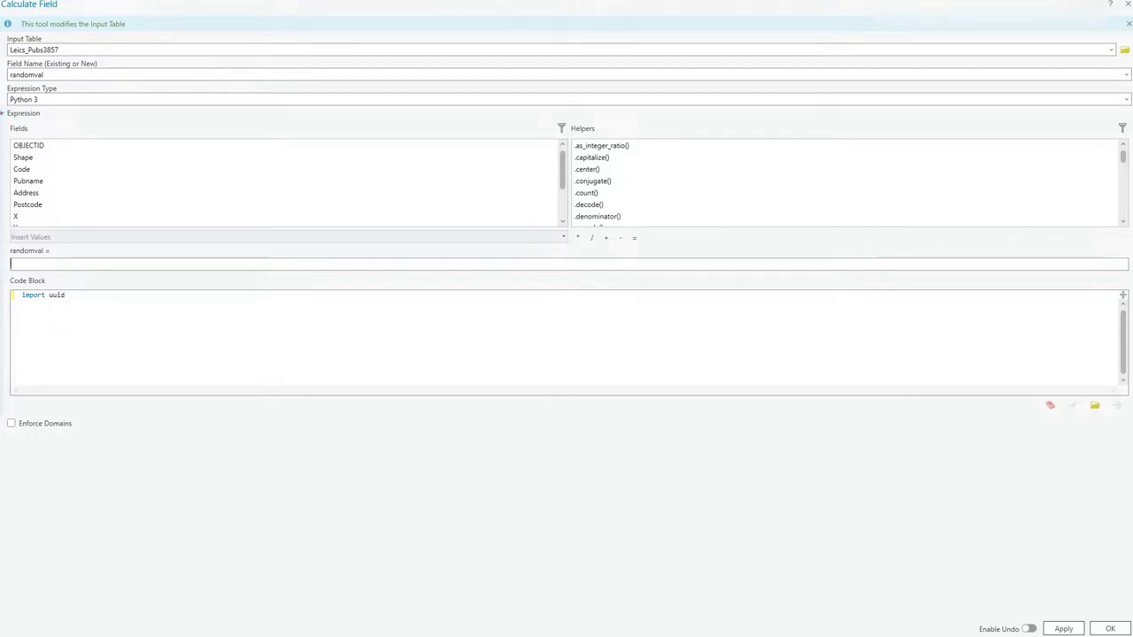
{"action": "type", "text": "getuuid()"}
- Define getuuid() in the code block to return str(uuid.uuid1())
{"action": "type", "text": "def getuuid"}
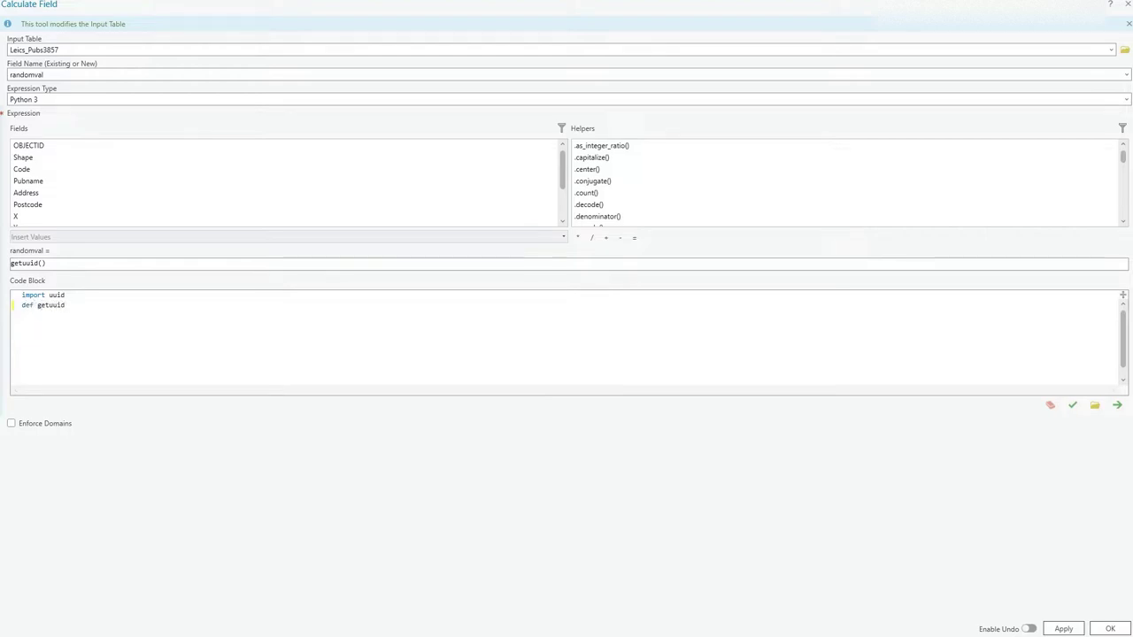
{"action": "type", "text": "():"}
{"action": "key", "text": "Return"}
{"action": "type", "text": "myuniqueval = uuid.uuid1"}
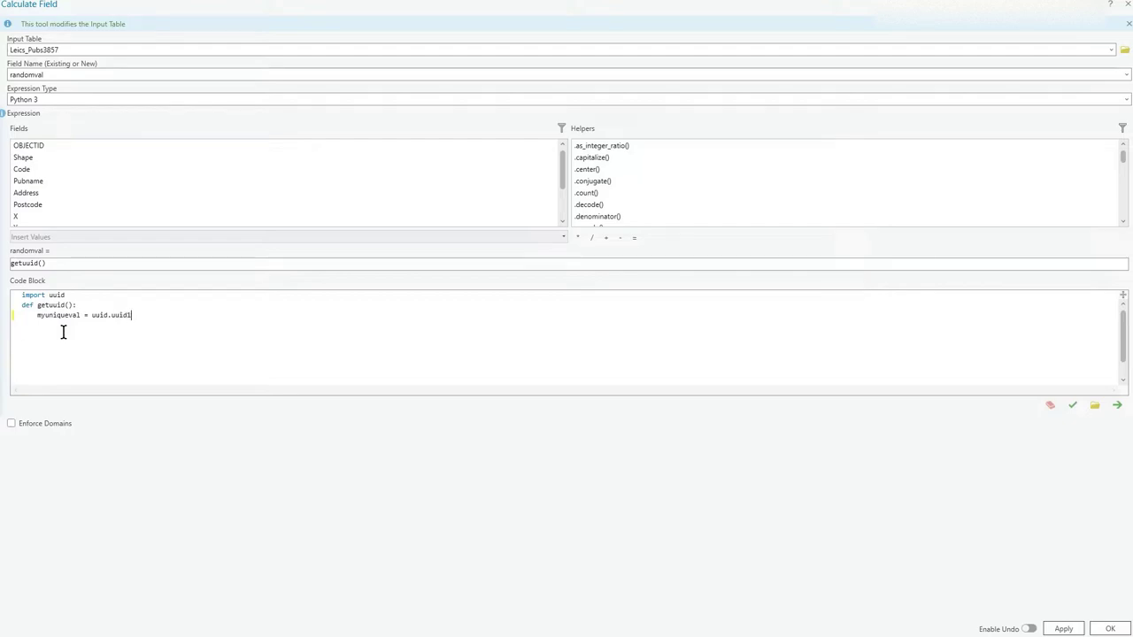
{"action": "type", "text": "()     "}
{"action": "type", "text": "return"}
{"action": "type", "text": " str("}
{"action": "type", "text": "myunqieuval)"}
- Fix the misspelled myuniqueval variable name and verify the expression
{"action": "key", "text": "Left"}
{"action": "key", "text": "Left"}
{"action": "key", "text": "Left"}
{"action": "key", "text": "Left"}
{"action": "key", "text": "BackSpace"}
{"action": "key", "text": "BackSpace"}
{"action": "type", "text": "ique"}
{"action": "key", "text": "Delete"}
{"action": "key", "text": "Delete"}
{"action": "key", "text": "Right"}
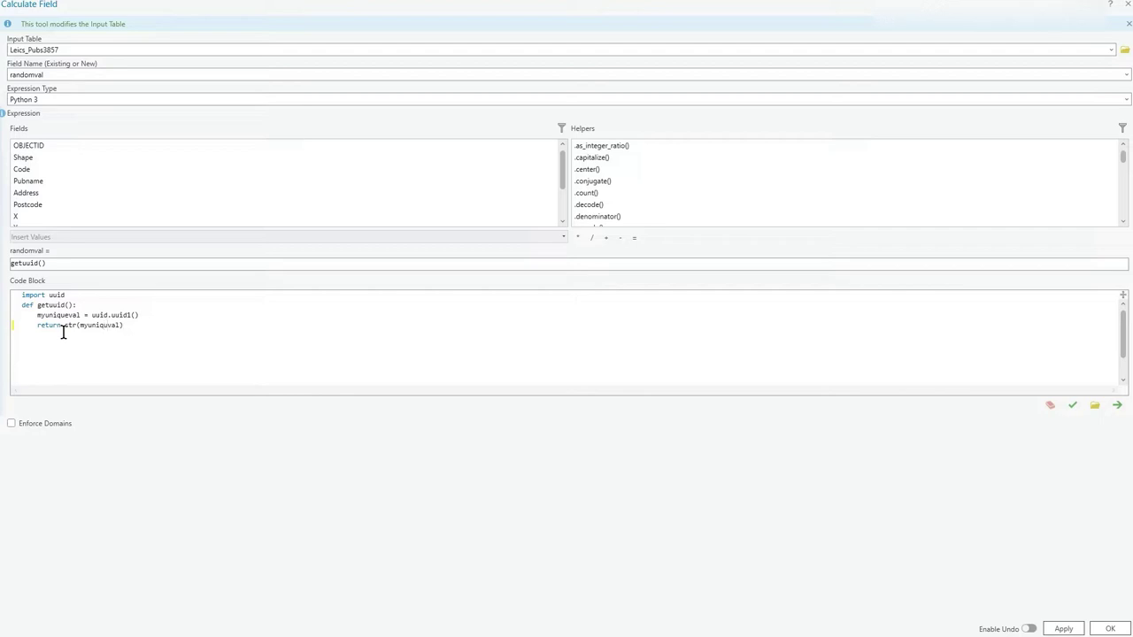
{"action": "type", "text": "e"}
{"action": "left_click", "coordinate": [1073, 406]}
- Run the calculation, widen the randomval column, and scroll through all 319 UUID values
{"action": "left_click", "coordinate": [1109, 628]}
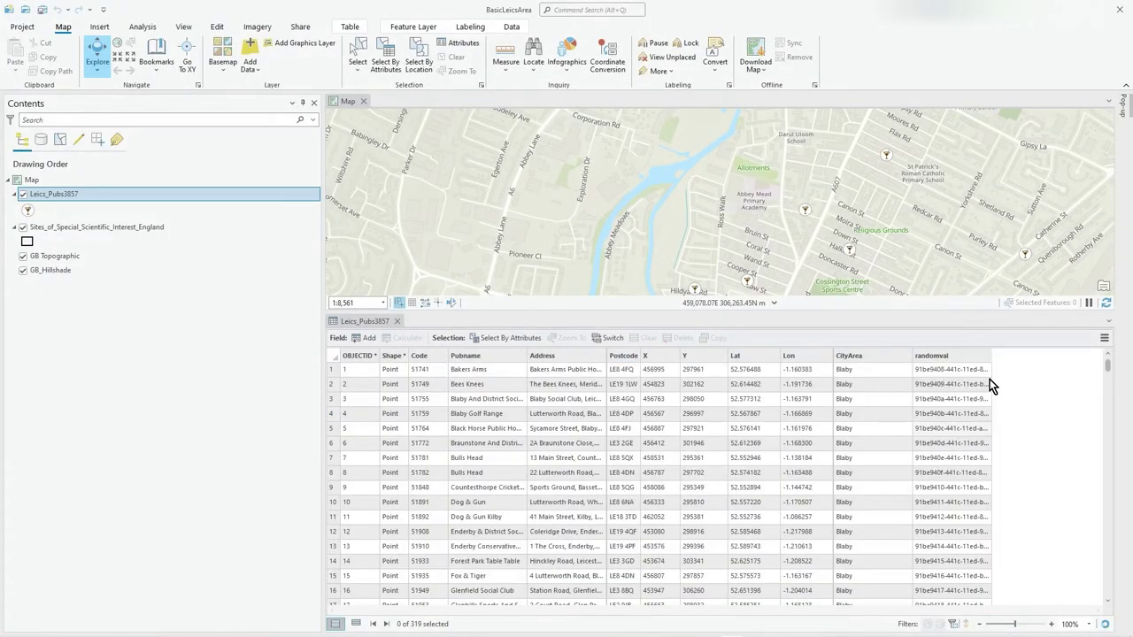
{"action": "left_click", "coordinate": [991, 356]}
{"action": "left_click_drag", "start_coordinate": [993, 358], "coordinate": [1073, 367]}
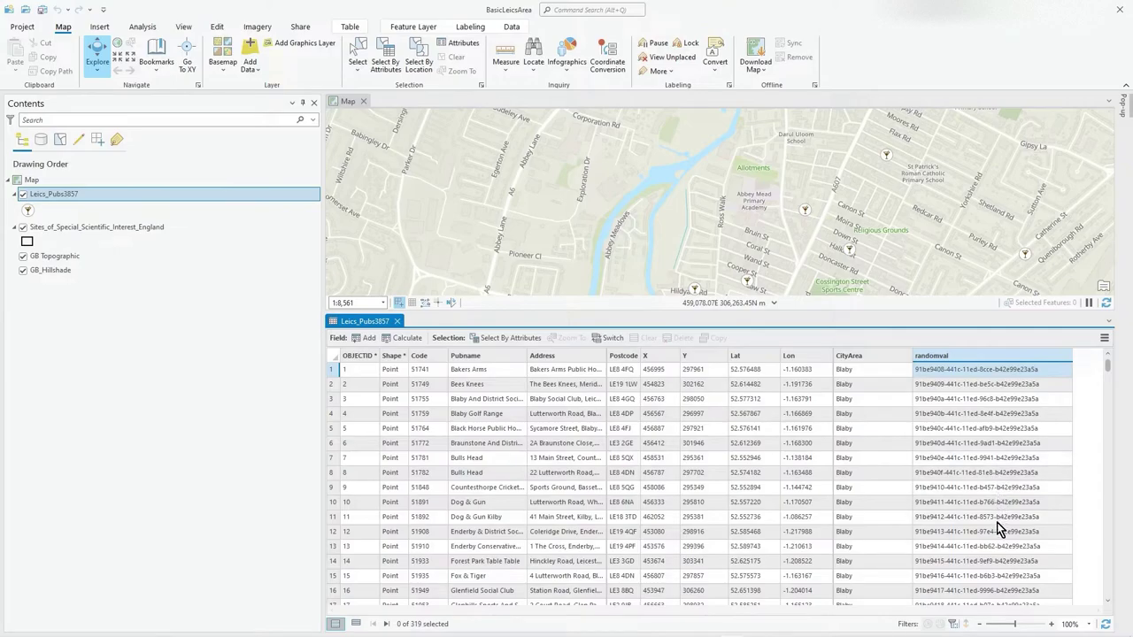
{"action": "scroll", "coordinate": [987, 569], "scroll_direction": "down", "scroll_amount": 1}
{"action": "scroll", "coordinate": [987, 569], "scroll_direction": "down", "scroll_amount": 20}
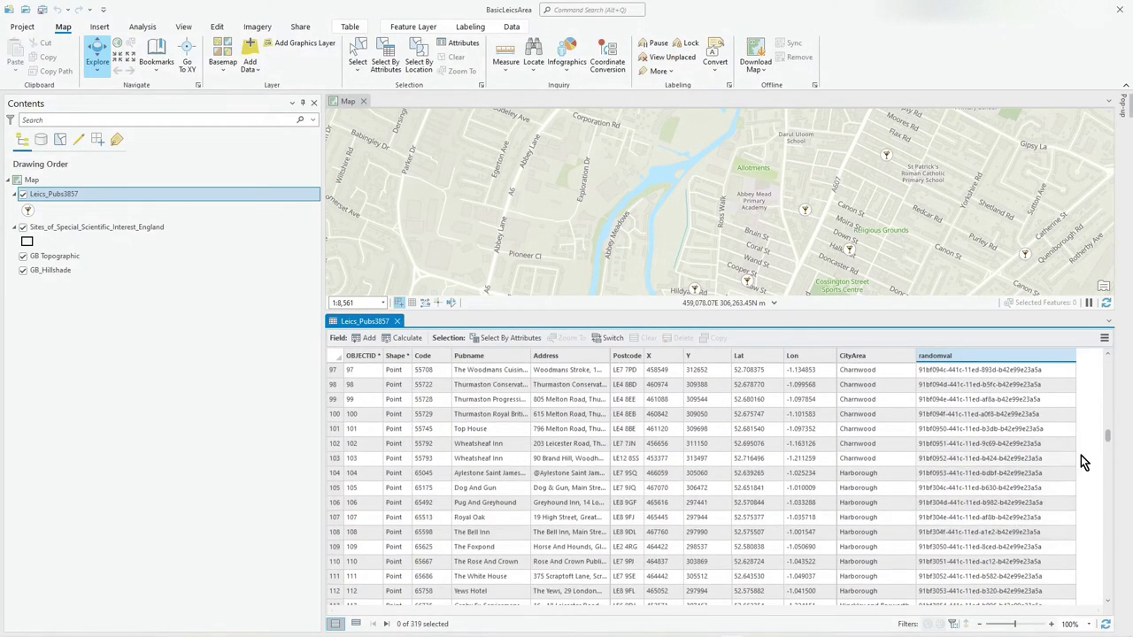
{"action": "left_click_drag", "start_coordinate": [1105, 437], "coordinate": [1112, 356]}
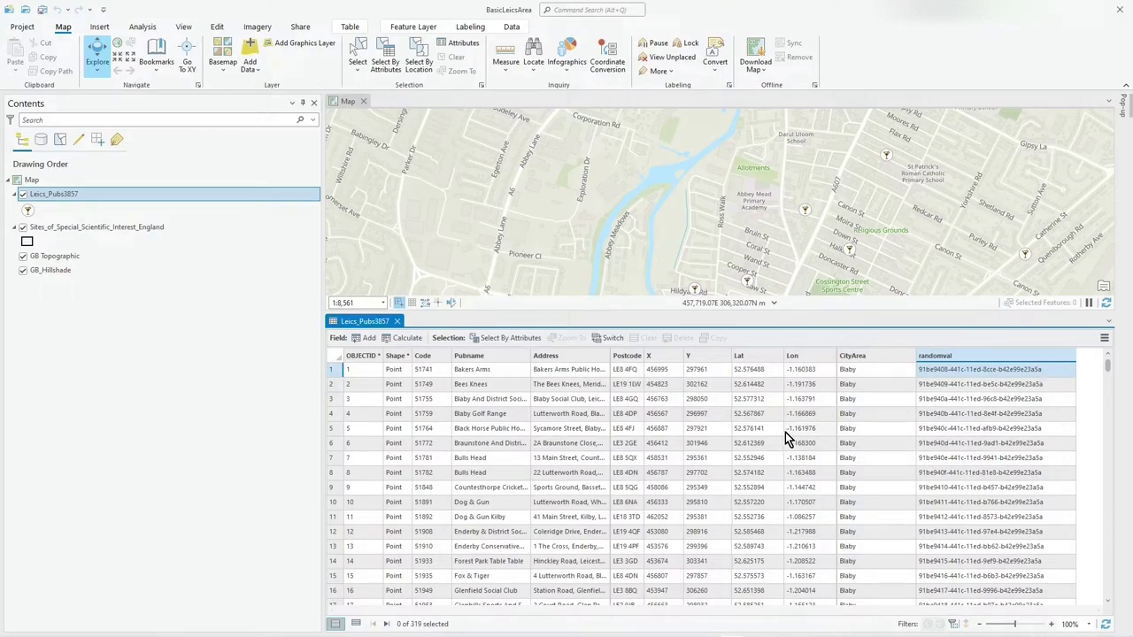
- Reopen Calculate Field, change uuid.uuid1() to uuid.uuid4() in the code block, and rerun
{"action": "right_click", "coordinate": [987, 355]}
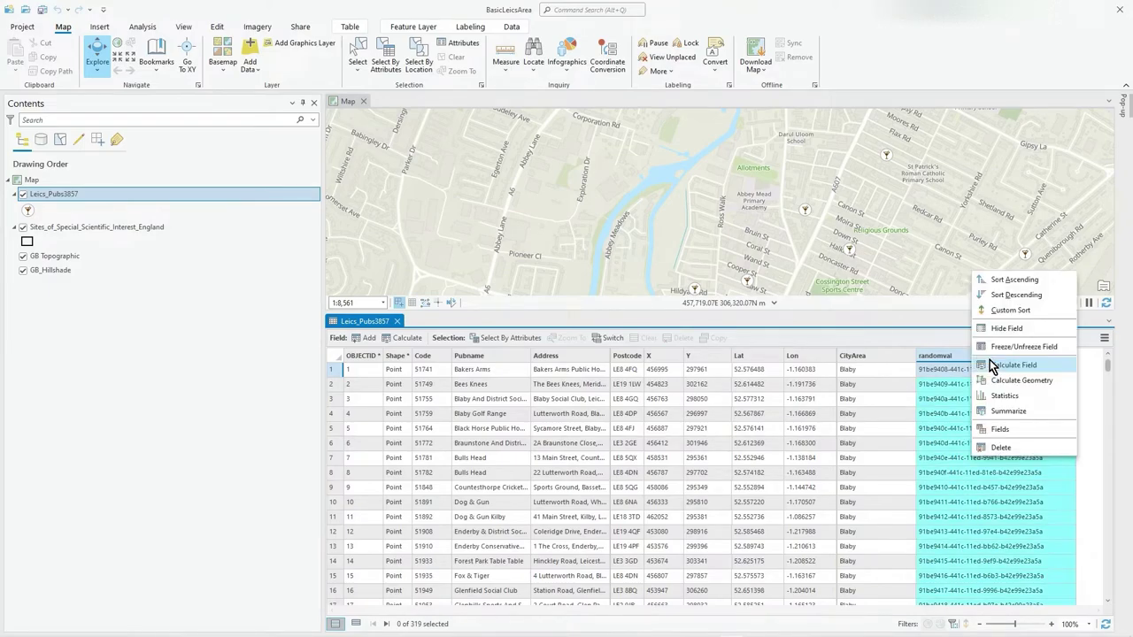
{"action": "left_click", "coordinate": [990, 365]}
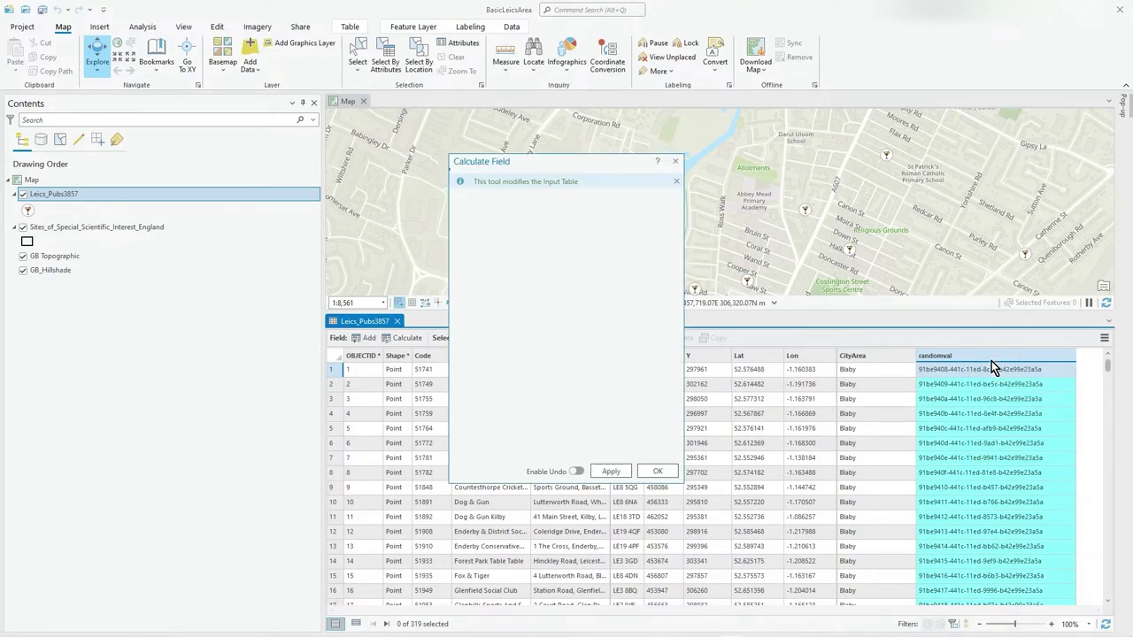
{"action": "double_click", "coordinate": [625, 165]}
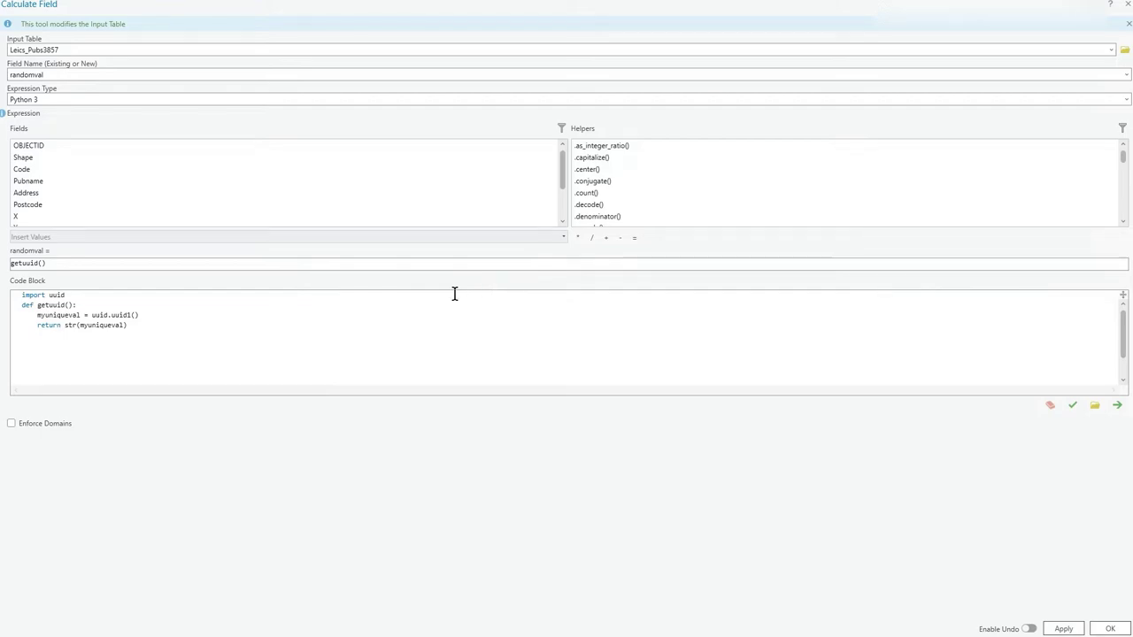
{"action": "left_click", "coordinate": [131, 315]}
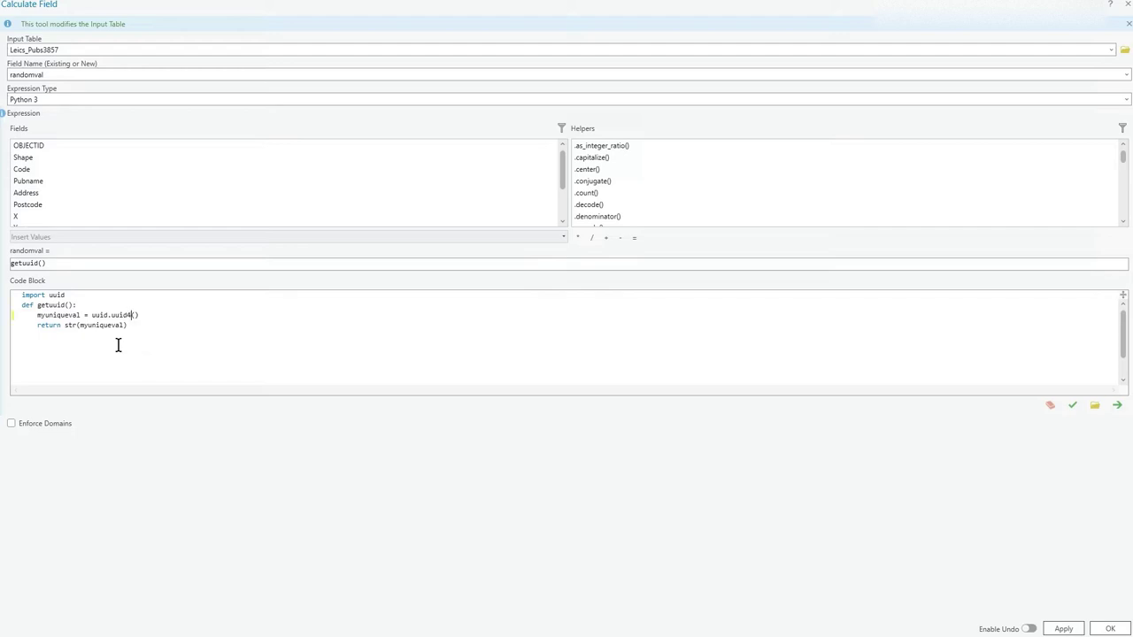
{"action": "left_click", "coordinate": [1126, 628]}
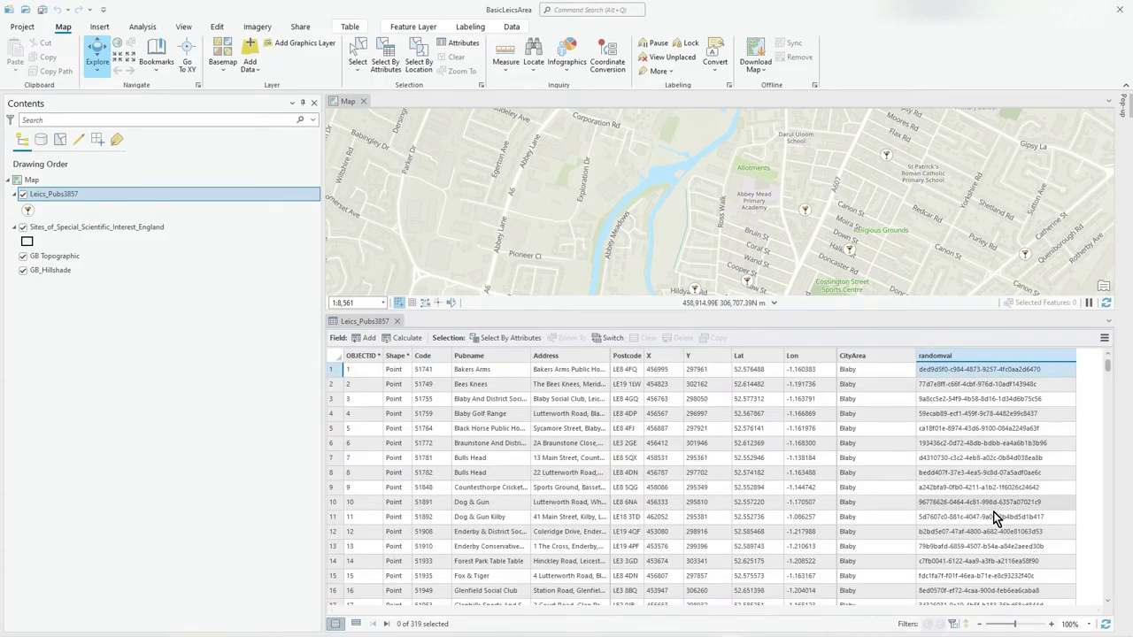
{"action": "scroll", "coordinate": [993, 511], "scroll_direction": "down", "scroll_amount": 20}
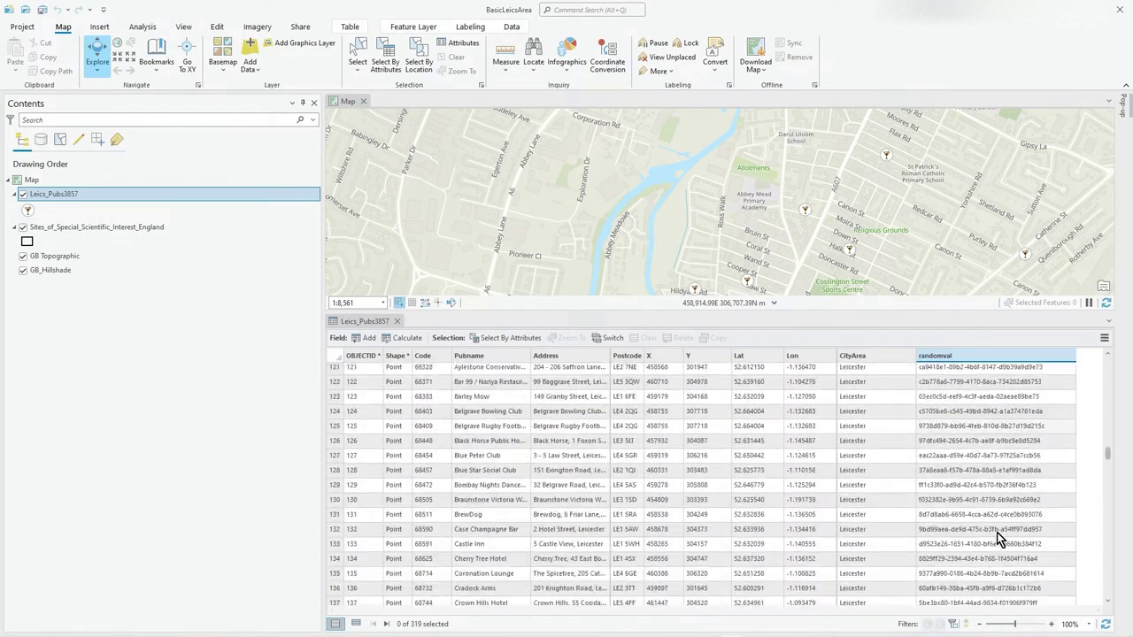
{"action": "scroll", "coordinate": [999, 538], "scroll_direction": "down", "scroll_amount": 20}
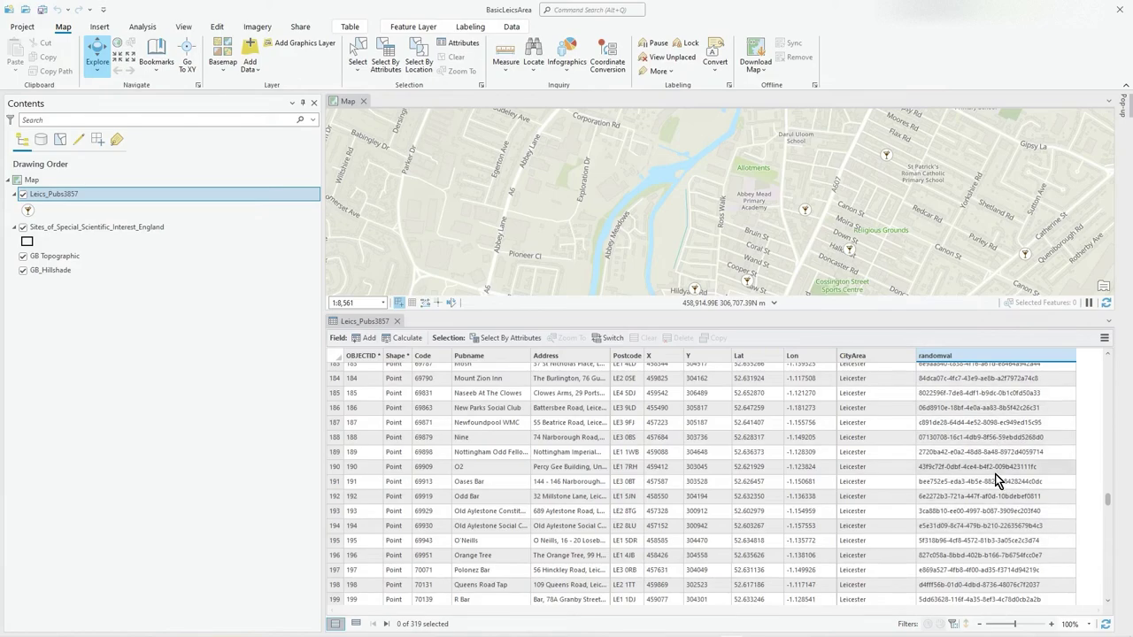
{"action": "scroll", "coordinate": [1110, 508], "scroll_direction": "down", "scroll_amount": 13}
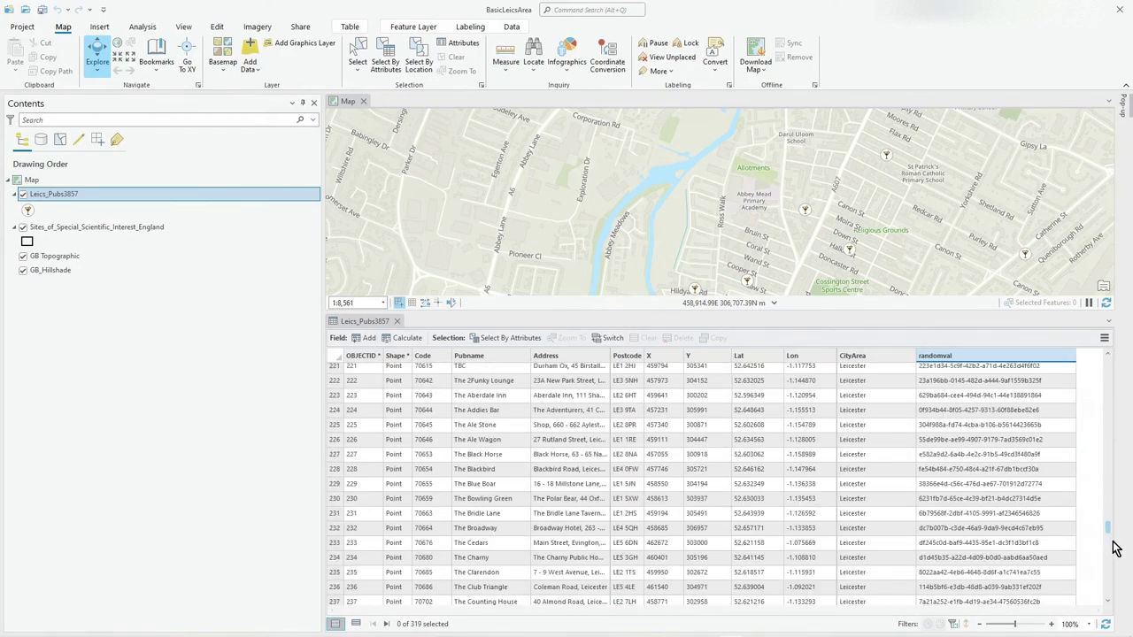
{"action": "left_click_drag", "start_coordinate": [1108, 529], "coordinate": [1105, 353]}
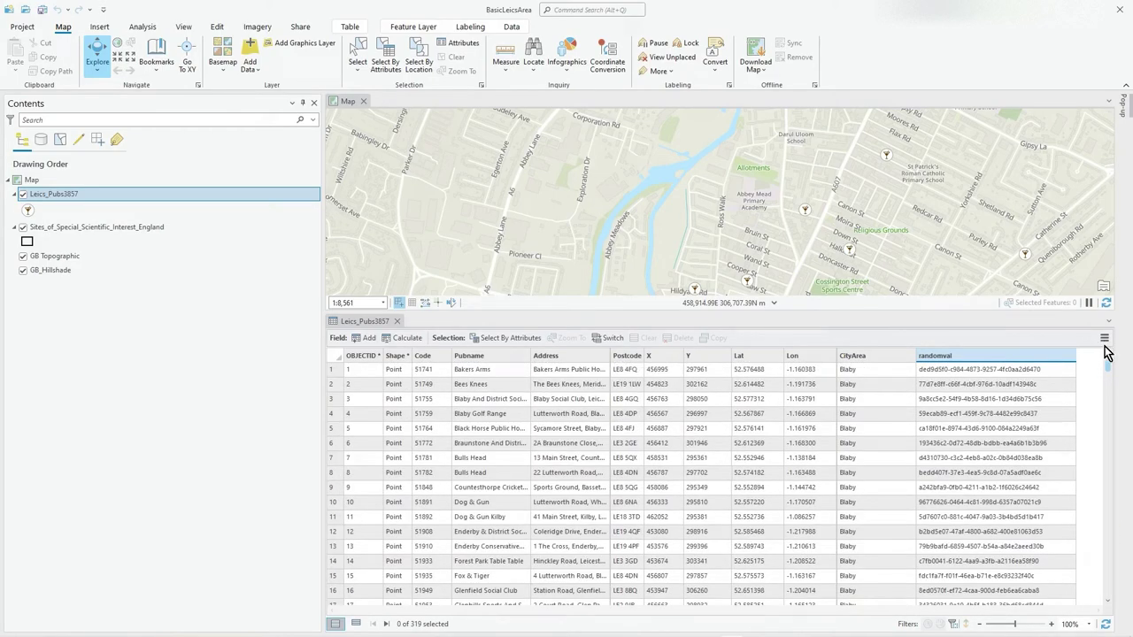